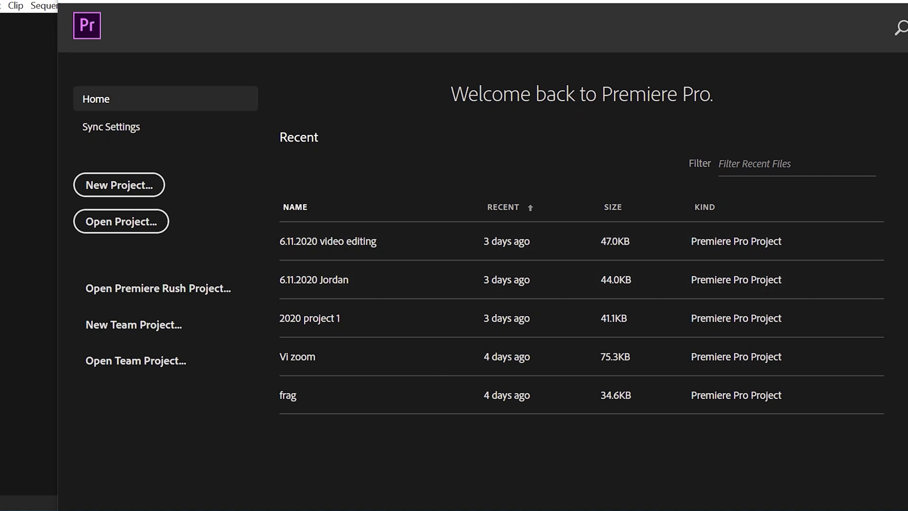
Step: Start a new Premiere Pro project named 'Video Editing 9.11.2020'
{"action": "left_click", "coordinate": [119, 185]}
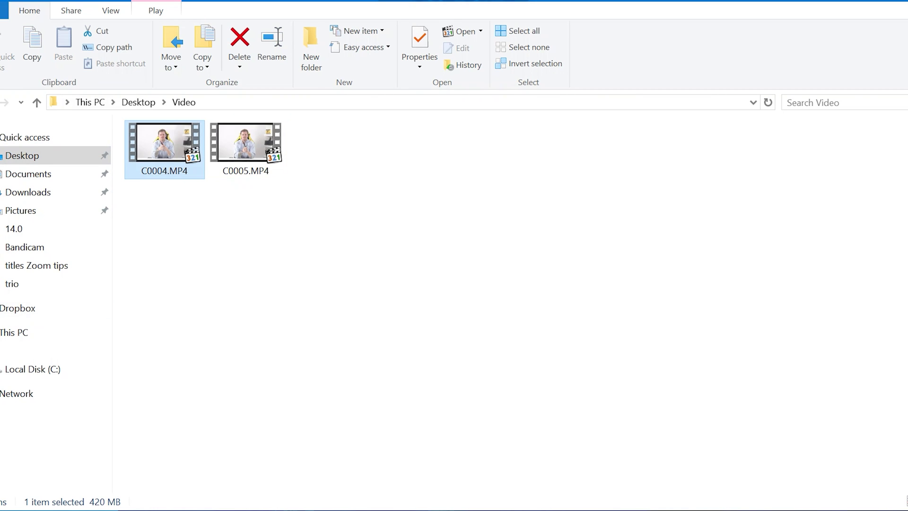
Step: Drag C0004.MP4 from Desktop > Video into Premiere's Project panel
{"action": "left_click_drag", "start_coordinate": [164, 145], "coordinate": [142, 354]}
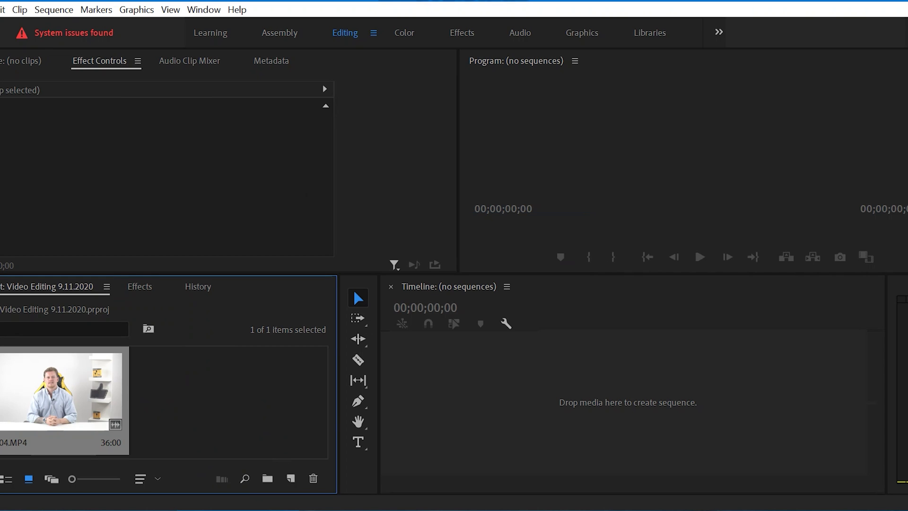
Step: Create the C0004 sequence, try copy and cut, then split the clip at 13:19
{"action": "key", "text": "ctrl+n"}
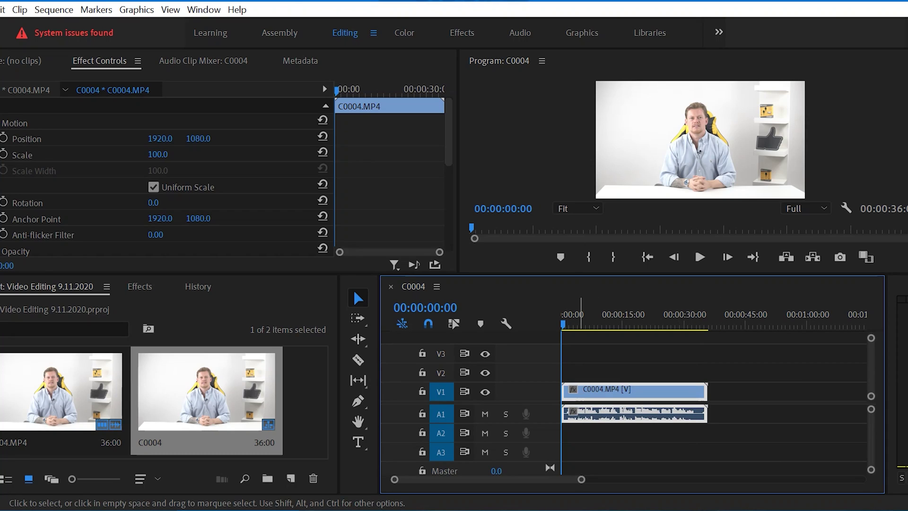
{"action": "key", "text": "ctrl+c"}
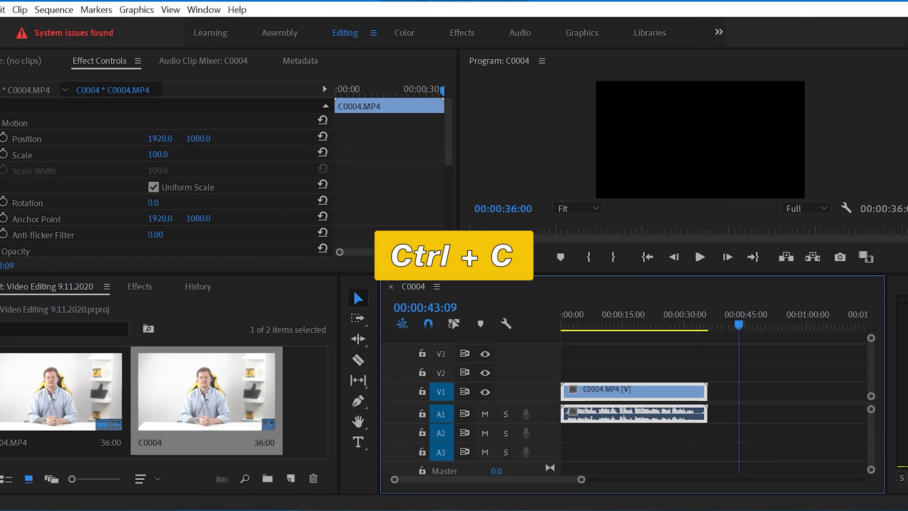
{"action": "key", "text": "End"}
{"action": "key", "text": "ctrl+x"}
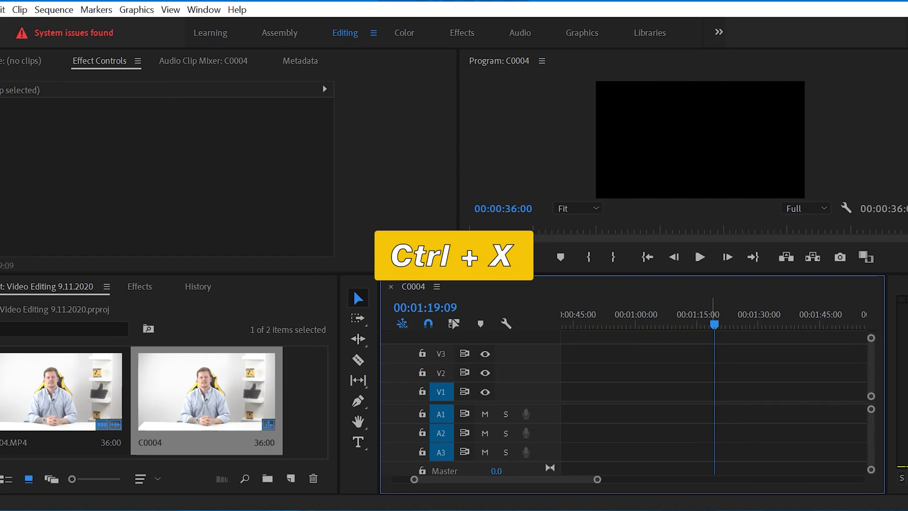
{"action": "key", "text": "ctrl+k"}
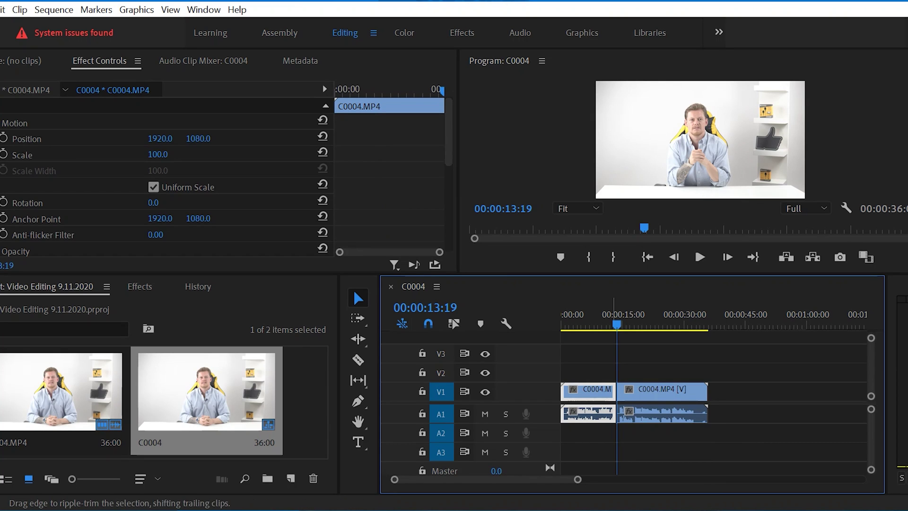
Step: Undo the 13:19 split, try redo, zoom the timeline, and play from the start
{"action": "key", "text": "ctrl+z"}
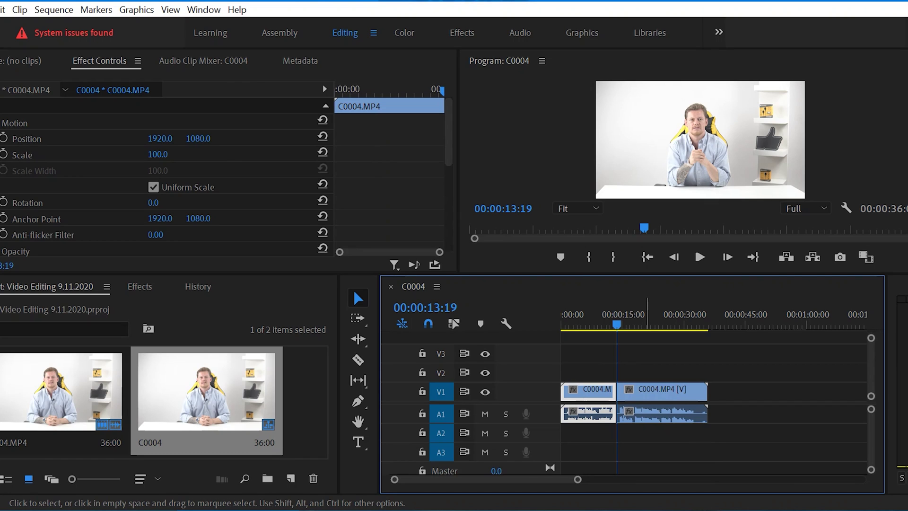
{"action": "key", "text": "ctrl+shift+z"}
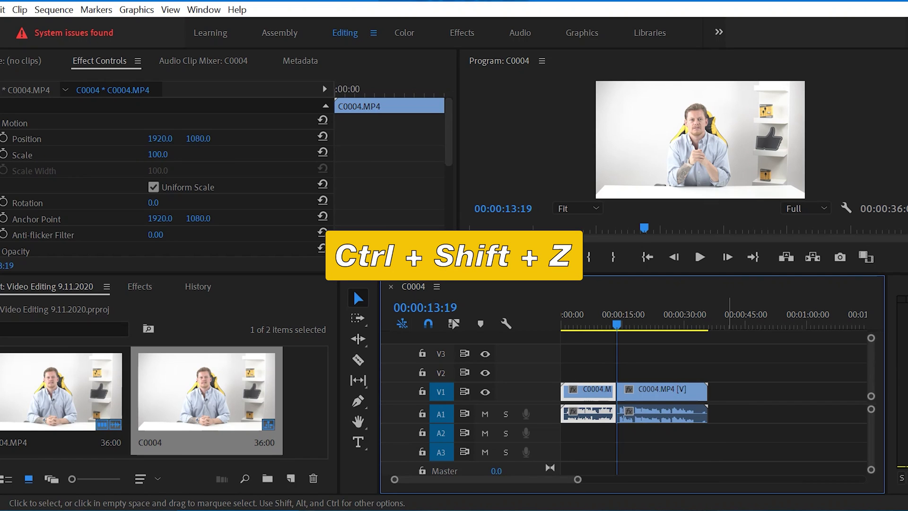
{"action": "key", "text": "ctrl+shift+z"}
{"action": "key", "text": "equal"}
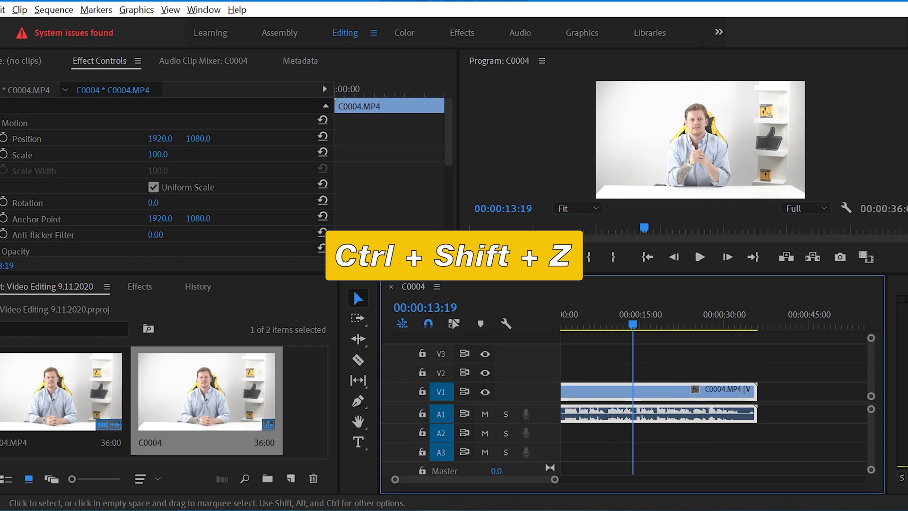
{"action": "key", "text": "Home"}
{"action": "key", "text": "space"}
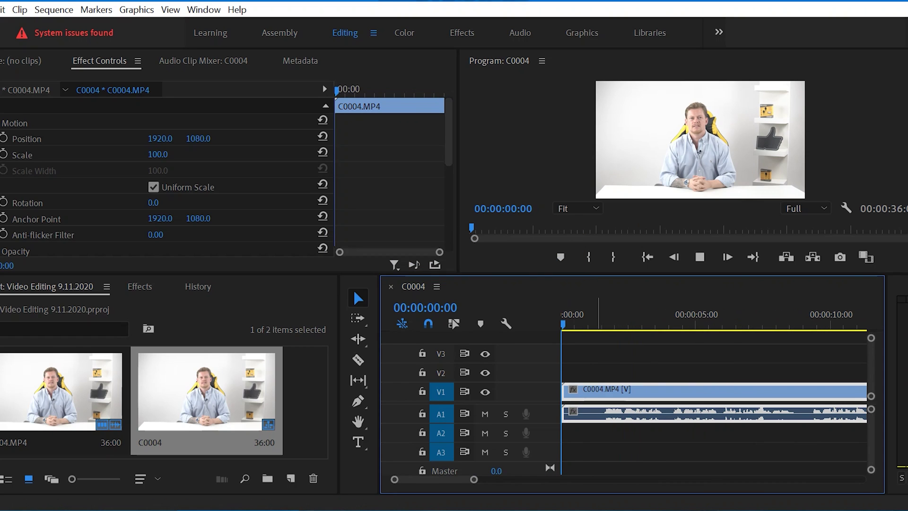
Step: Trim off the start of the C0004 clip and play toward its end
{"action": "key", "text": "space"}
{"action": "left_click_drag", "start_coordinate": [563, 414], "coordinate": [600, 414]}
{"action": "key", "text": "minus"}
{"action": "left_click", "coordinate": [780, 316]}
{"action": "key", "text": "space"}
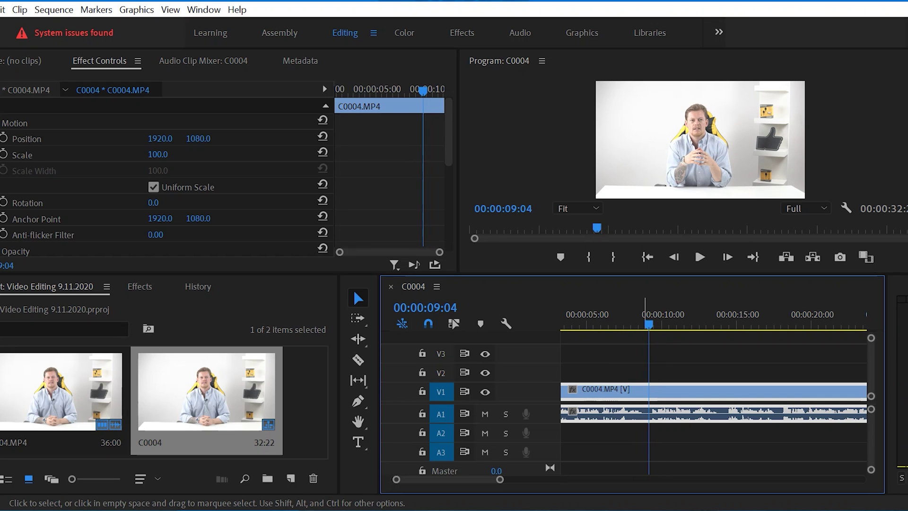
Step: Split at 00:00:09:04, scale the second piece to 150%, and reframe its position
{"action": "key", "text": "ctrl+k"}
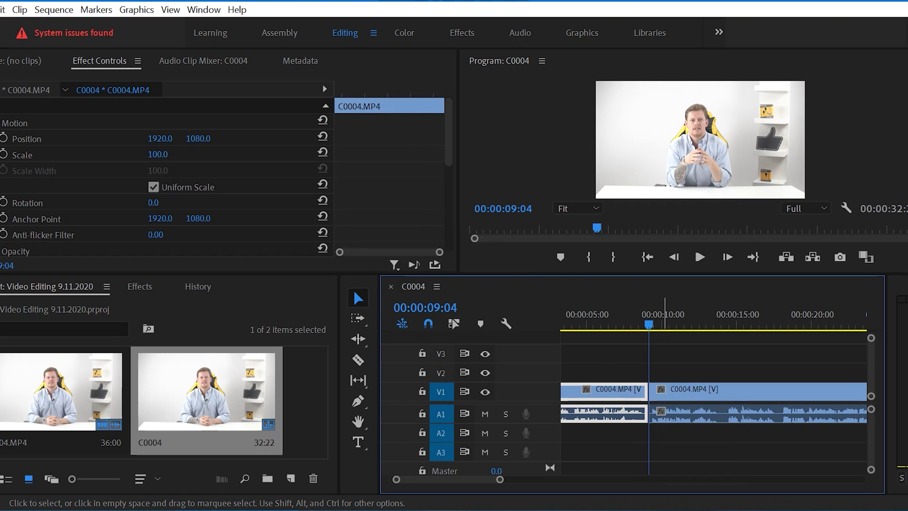
{"action": "key", "text": "space"}
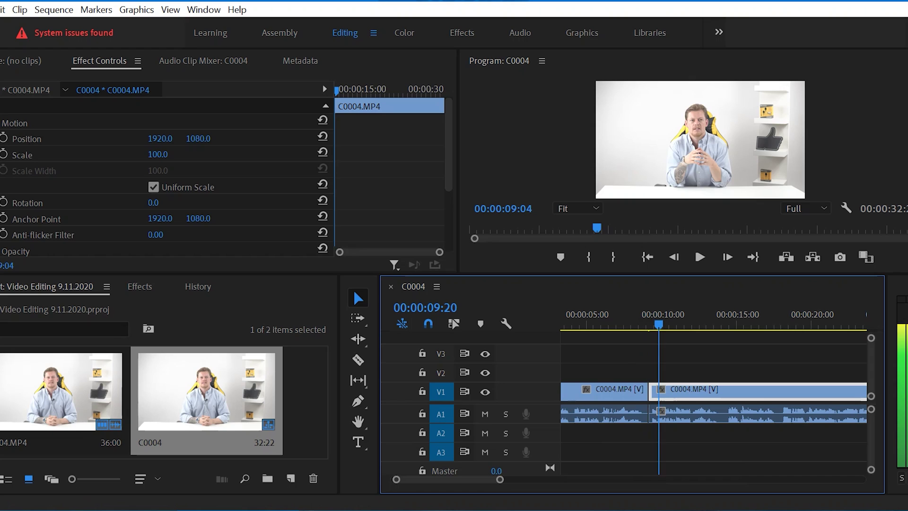
{"action": "left_click", "coordinate": [157, 154]}
{"action": "type", "text": "150"}
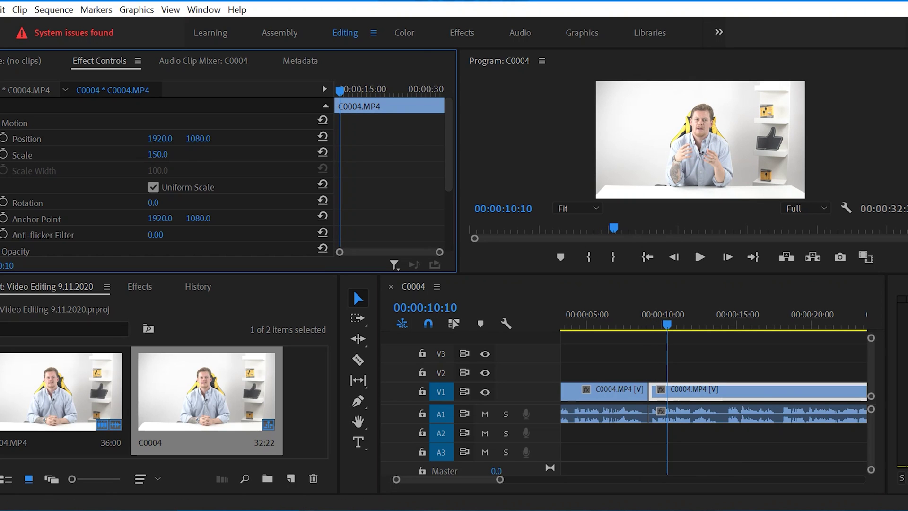
{"action": "left_click_drag", "start_coordinate": [699, 140], "coordinate": [700, 175]}
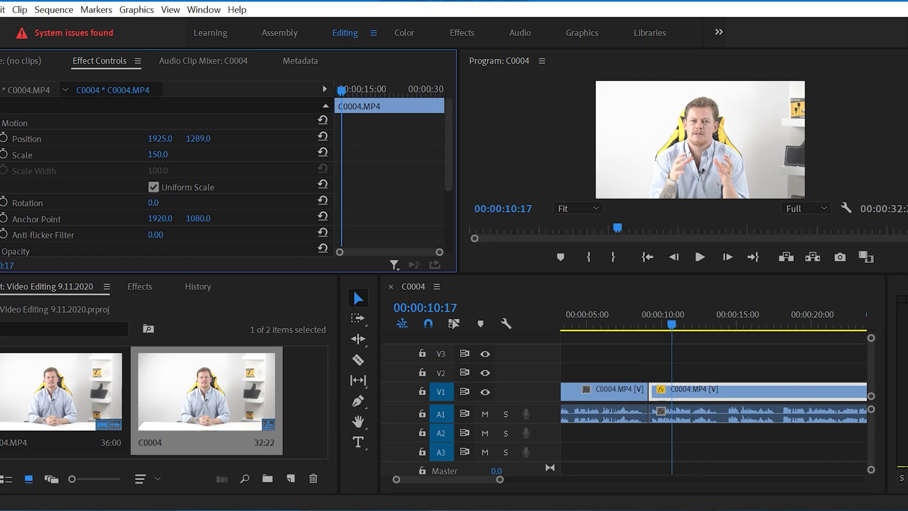
{"action": "key", "text": "space"}
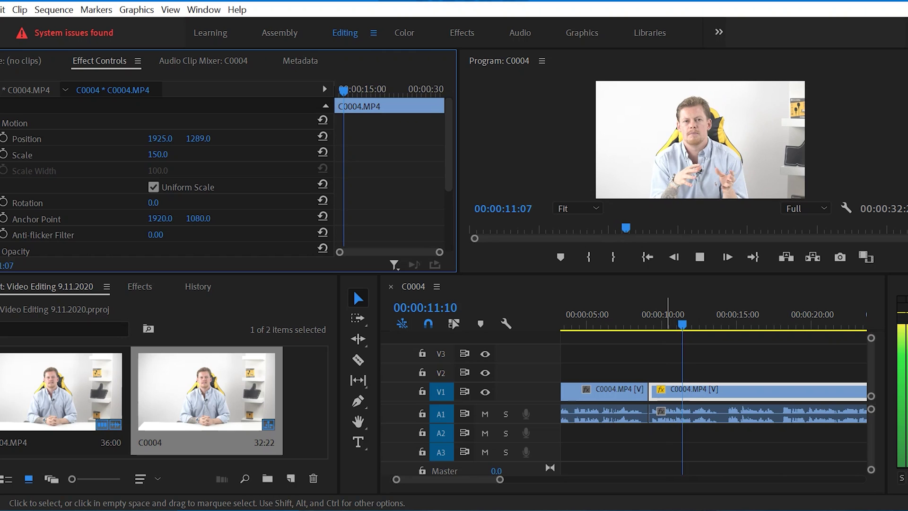
{"action": "key", "text": "minus"}
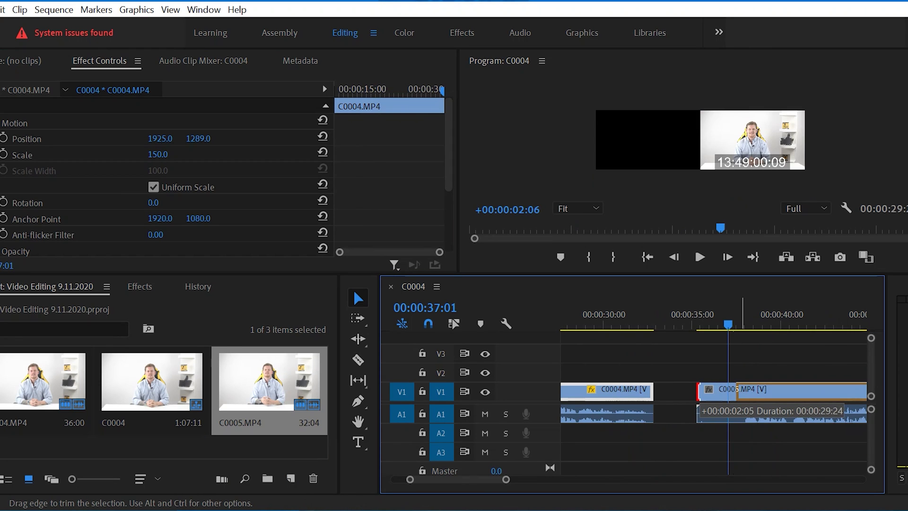
Step: Trim both ends of C0005 and park the playhead just past the cut
{"action": "left_click_drag", "start_coordinate": [696, 409], "coordinate": [668, 411]}
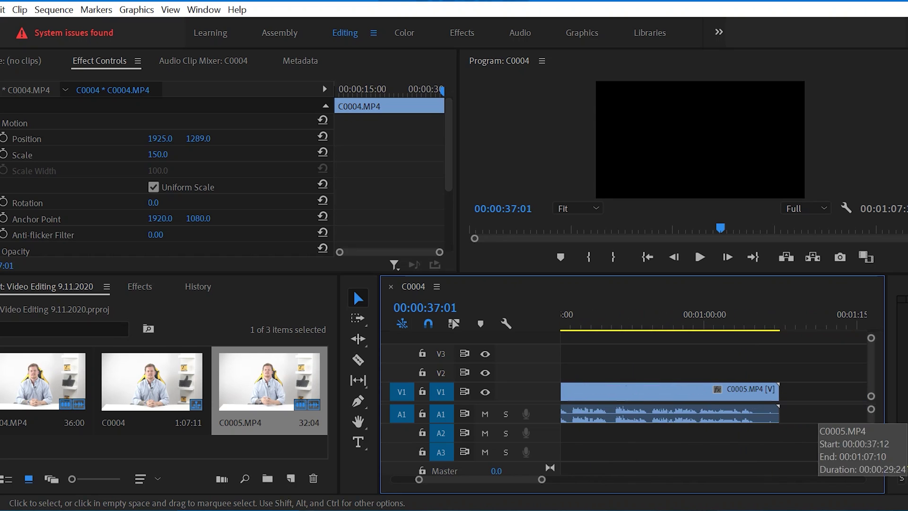
{"action": "left_click", "coordinate": [667, 398]}
{"action": "left_click_drag", "start_coordinate": [794, 411], "coordinate": [777, 412]}
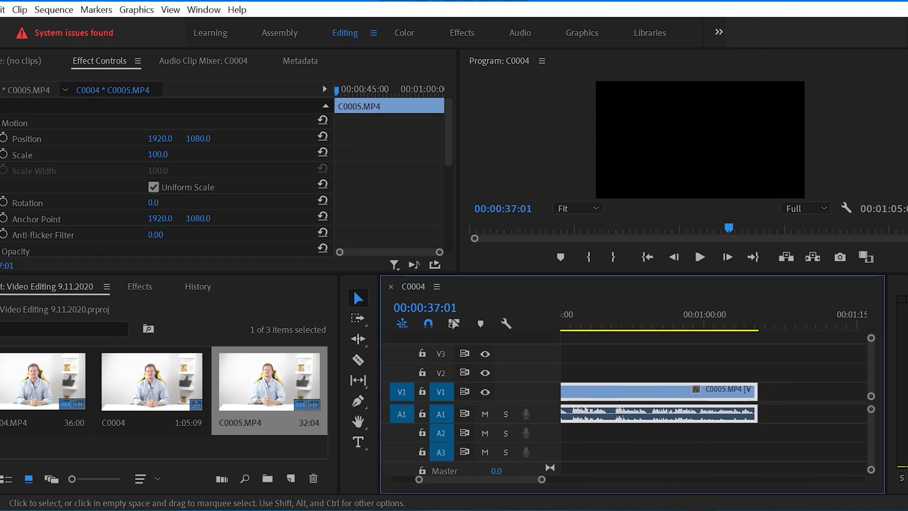
{"action": "scroll", "coordinate": [709, 398], "scroll_direction": "up", "scroll_amount": 3}
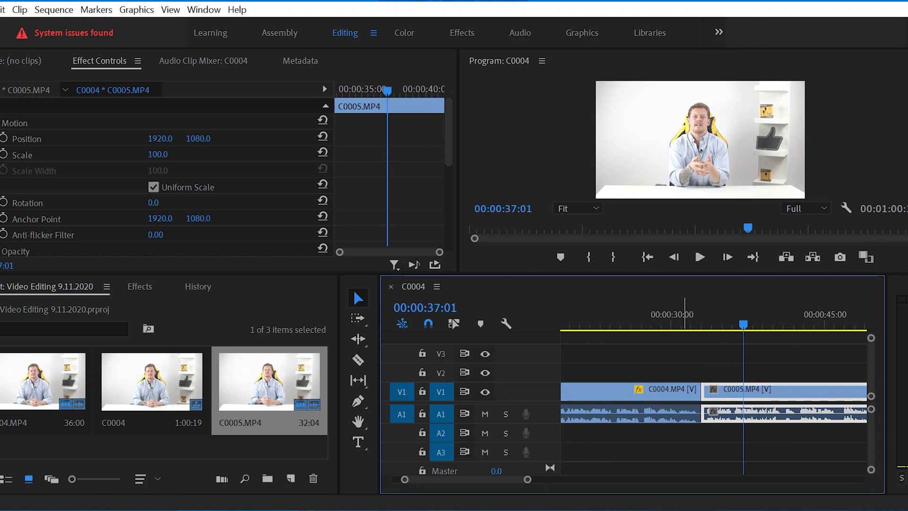
{"action": "left_click", "coordinate": [747, 325]}
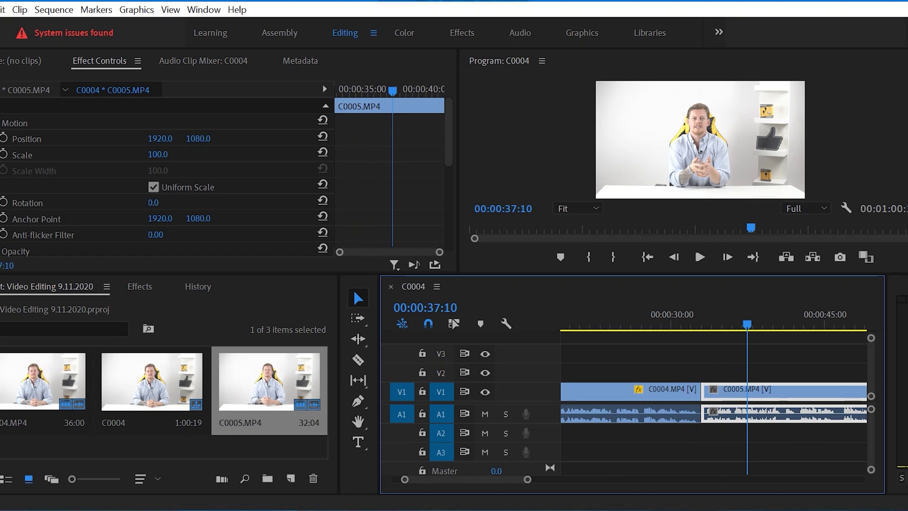
Step: Apply Additive Dissolve to the C0004–C0005 cut and play it back
{"action": "left_click", "coordinate": [139, 286]}
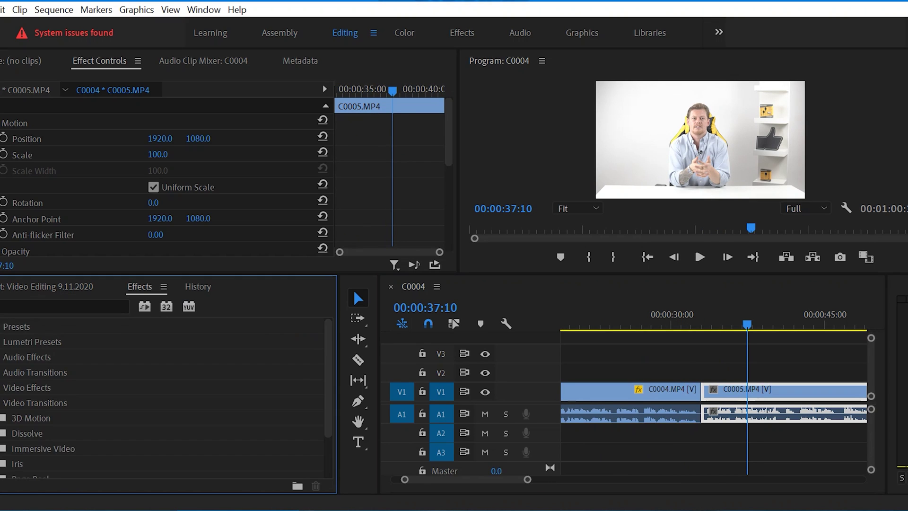
{"action": "scroll", "coordinate": [106, 398], "scroll_direction": "down", "scroll_amount": 3}
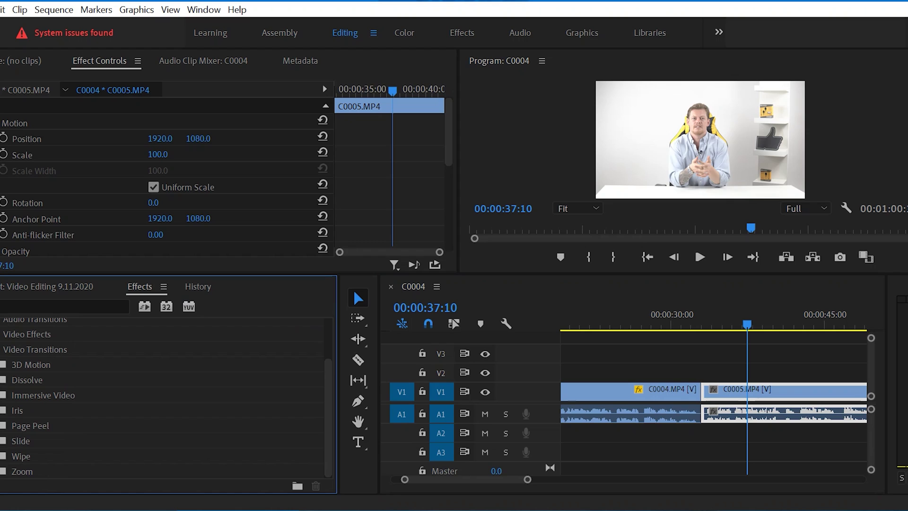
{"action": "left_click", "coordinate": [3, 380]}
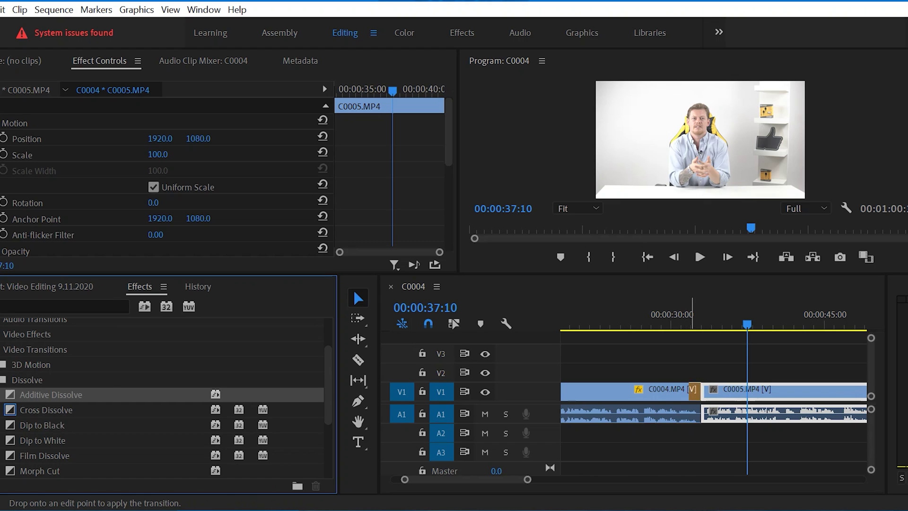
{"action": "left_click_drag", "start_coordinate": [51, 395], "coordinate": [703, 390]}
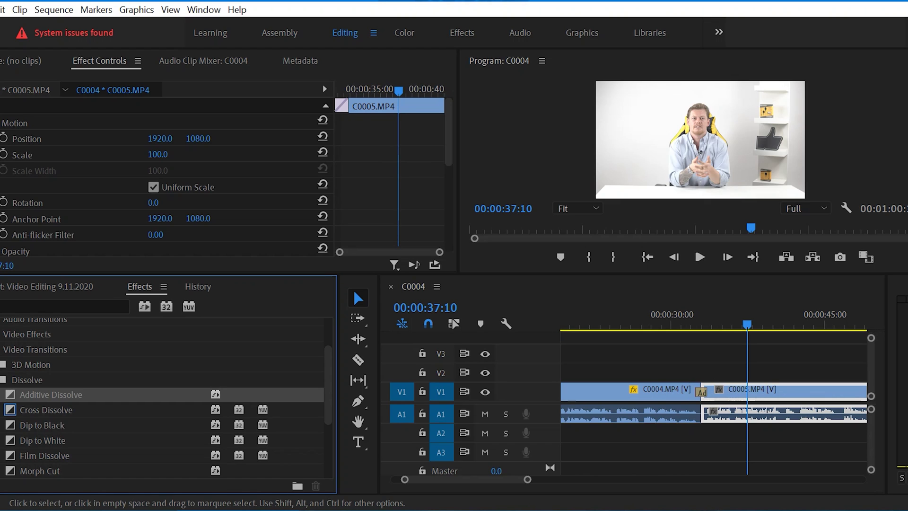
{"action": "left_click", "coordinate": [692, 315]}
{"action": "key", "text": "space"}
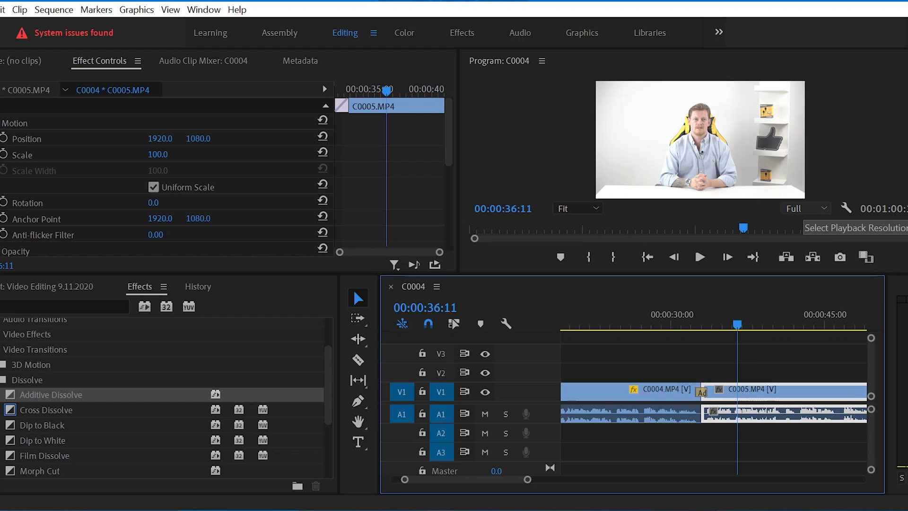
Step: Set the Program Monitor playback resolution to 1/4 and play the sequence
{"action": "left_click", "coordinate": [805, 207]}
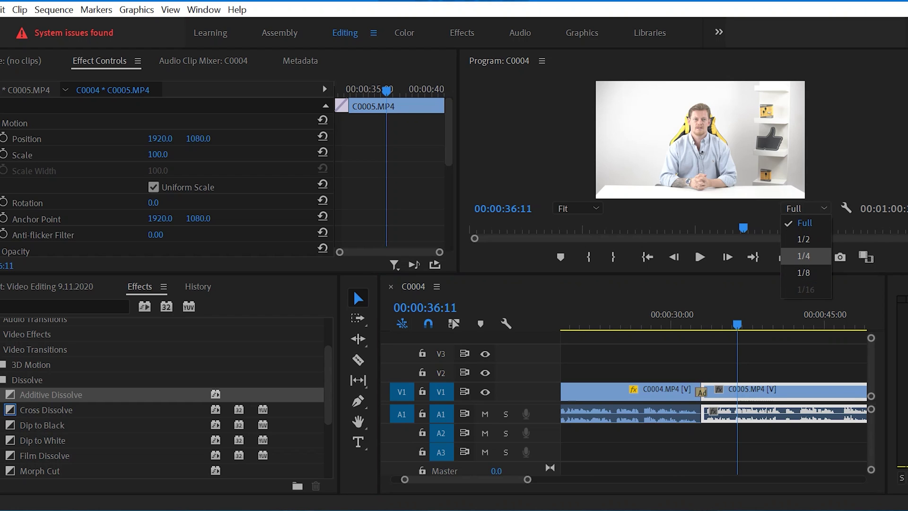
{"action": "left_click", "coordinate": [804, 256]}
{"action": "key", "text": "space"}
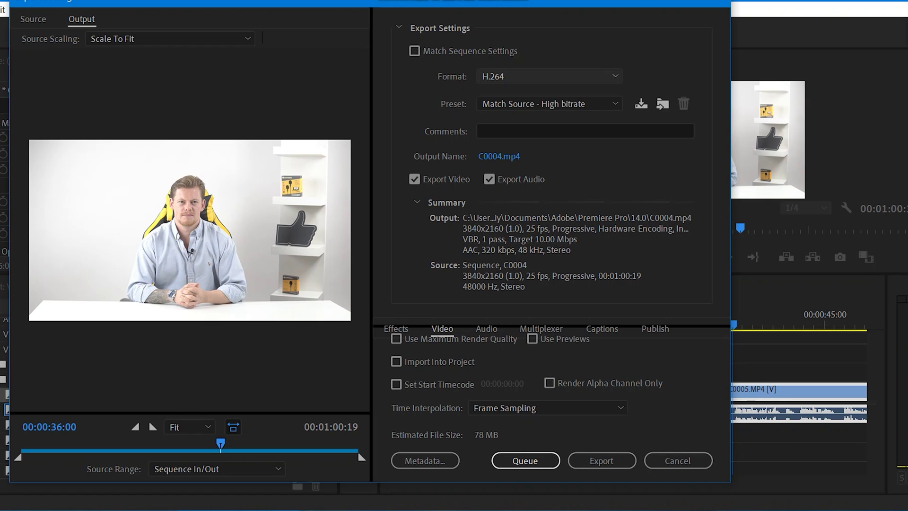
Step: Browse the export Format list and keep H.264
{"action": "left_click", "coordinate": [550, 76]}
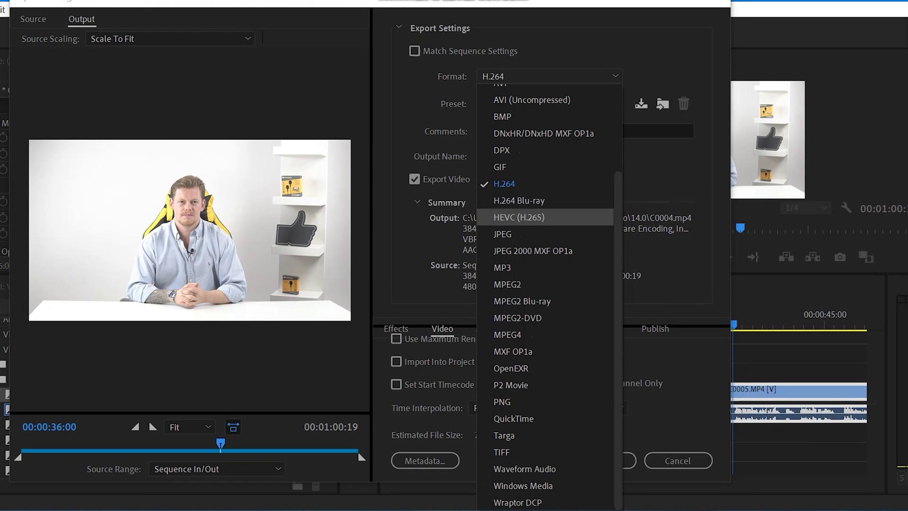
{"action": "key", "text": "Escape"}
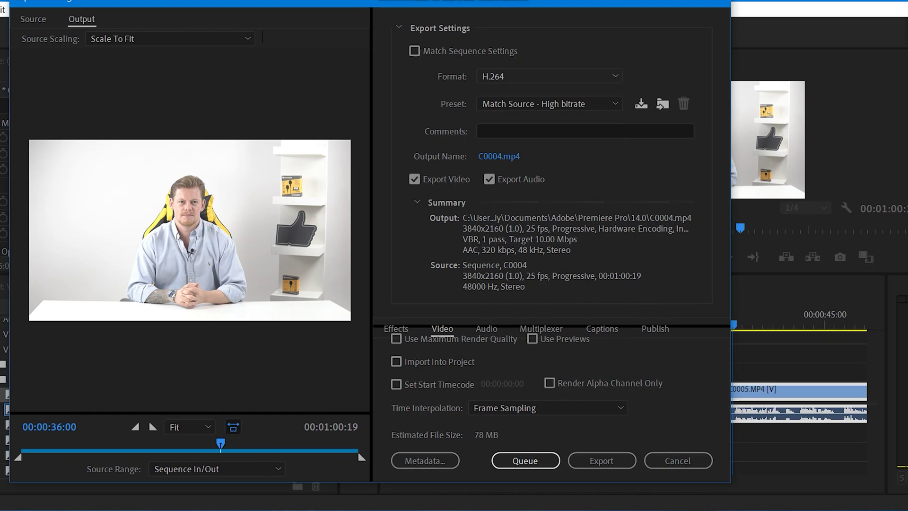